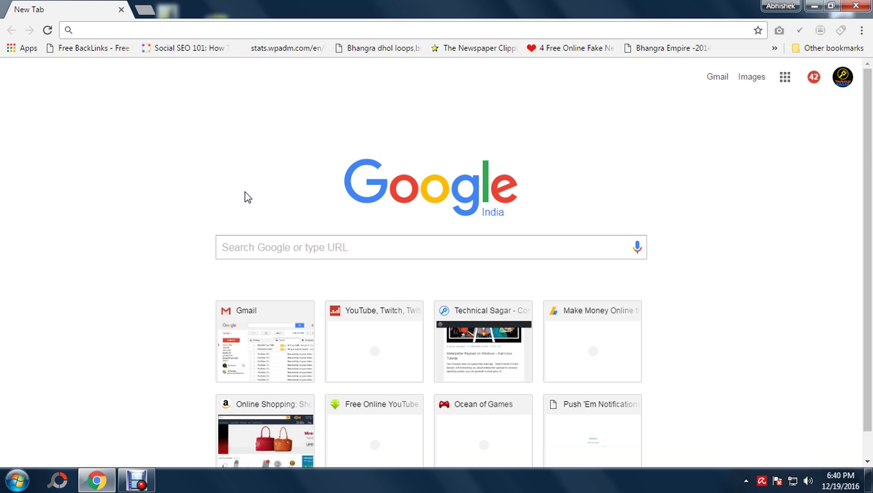
Run ipconfig in a Command Prompt and look up the Local Area Connection's IPv4 address and default gateway
click(16, 480)
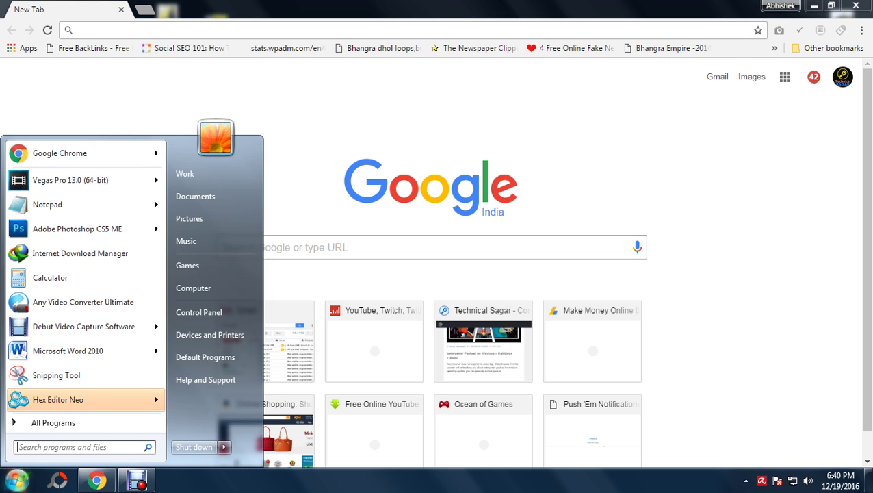
text(cmd)
key(Return)
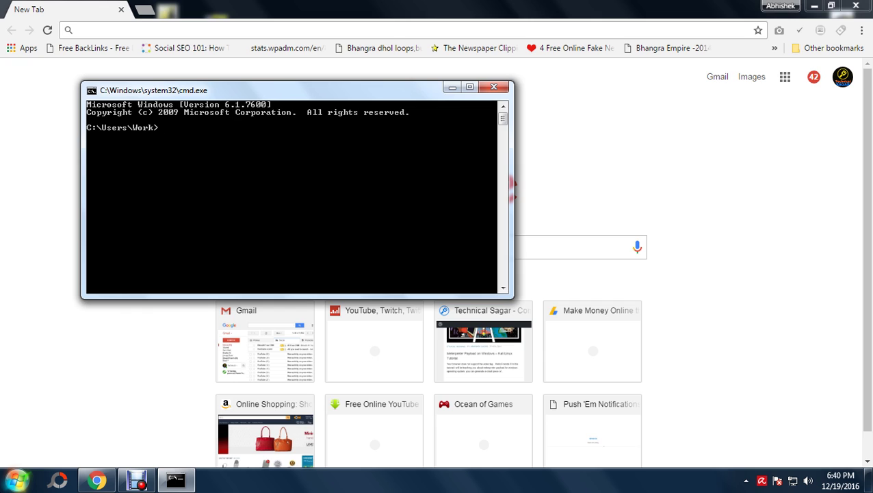
text(pconfig)
key(Return)
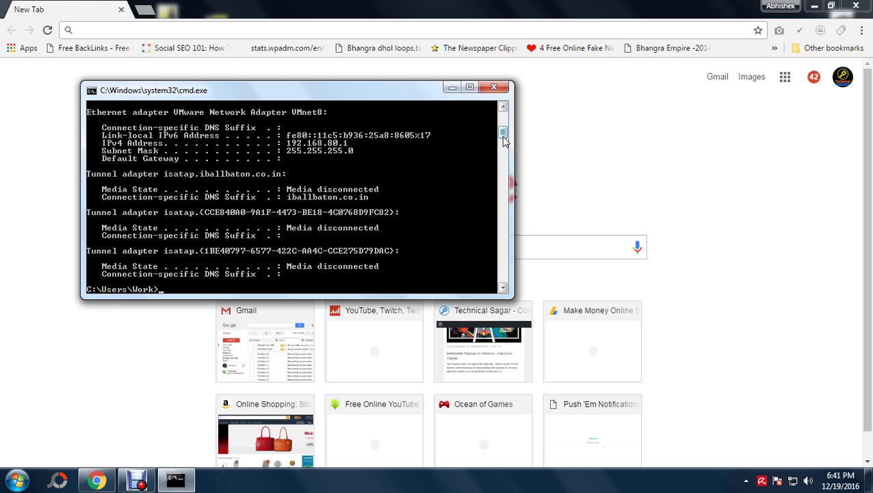
drag(504, 130, 504, 120)
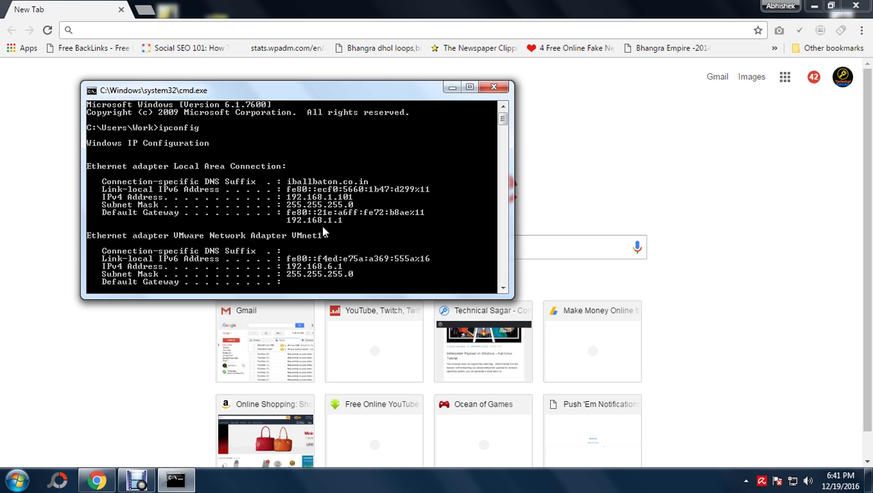
drag(308, 94, 539, 122)
Load the router's login page at the default gateway address 192.168.1.1 in Chrome
click(298, 30)
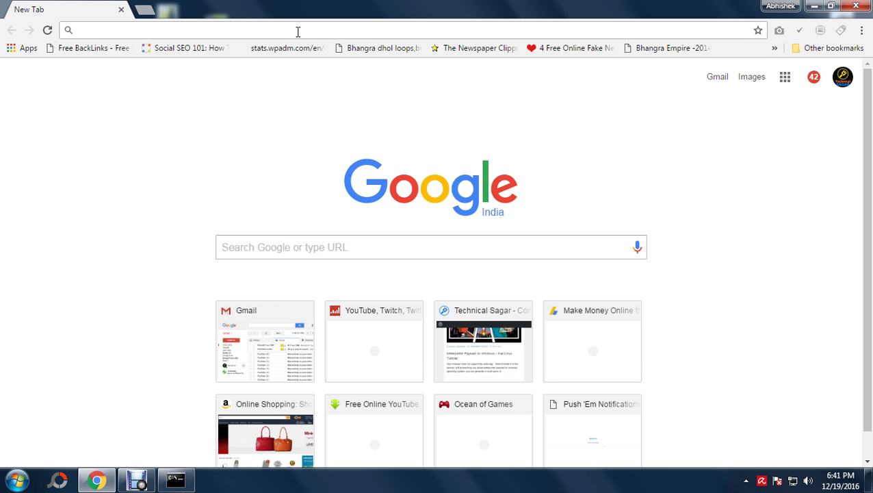
click(175, 480)
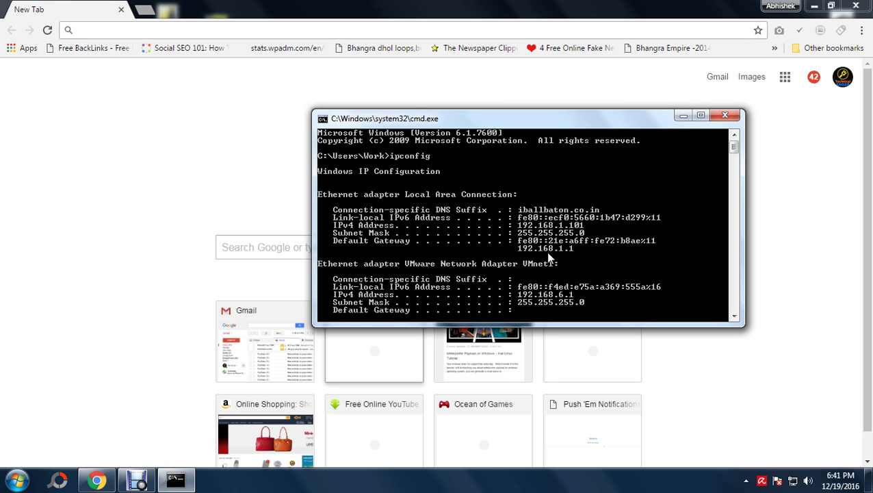
click(209, 29)
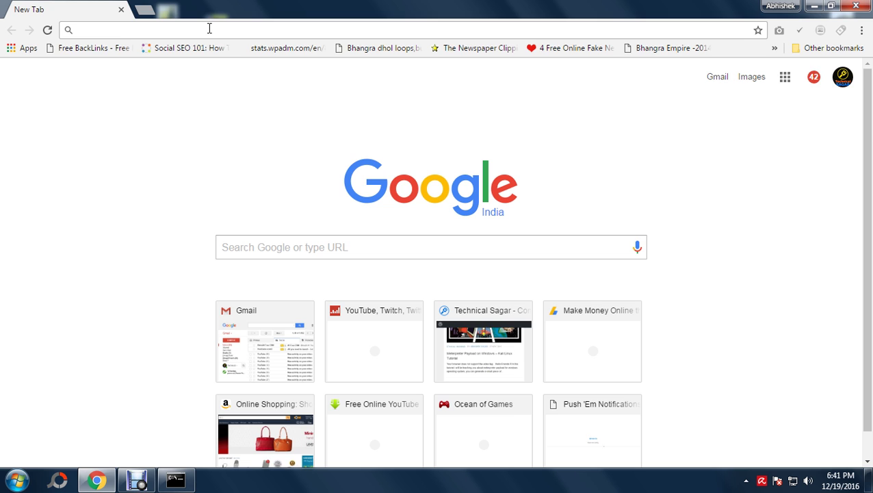
text(192.12)
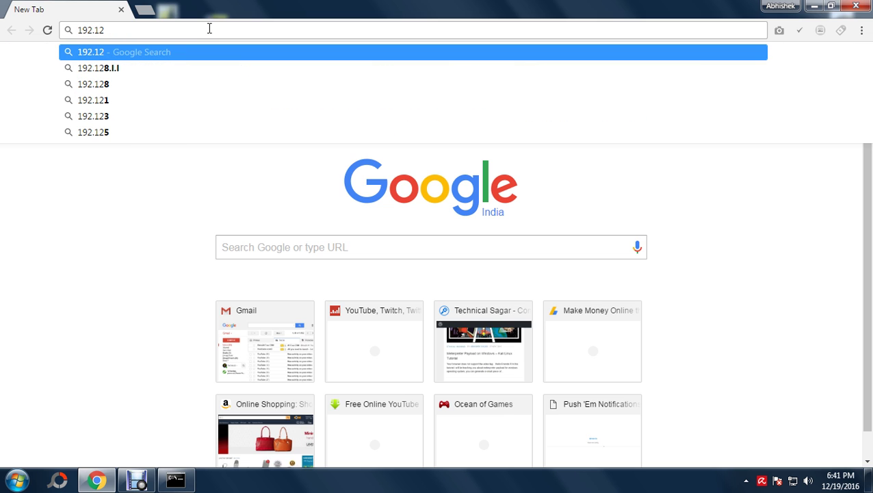
key(BackSpace)
text(68.)
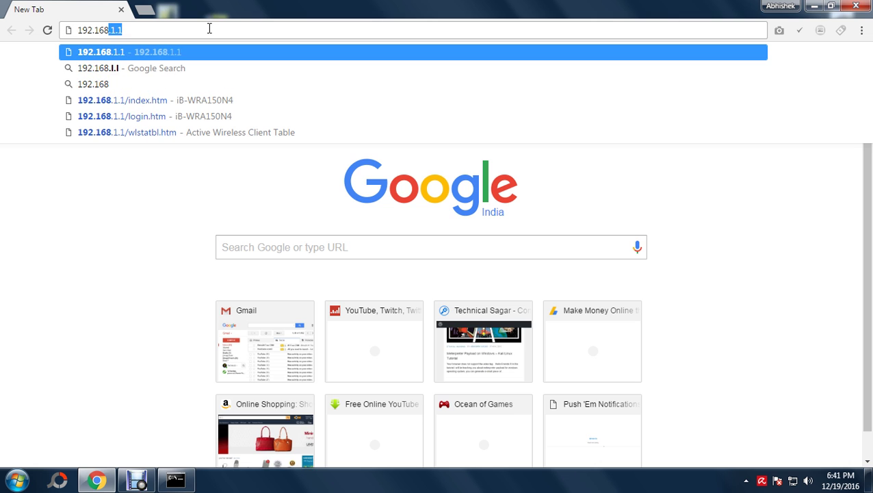
text(1.1)
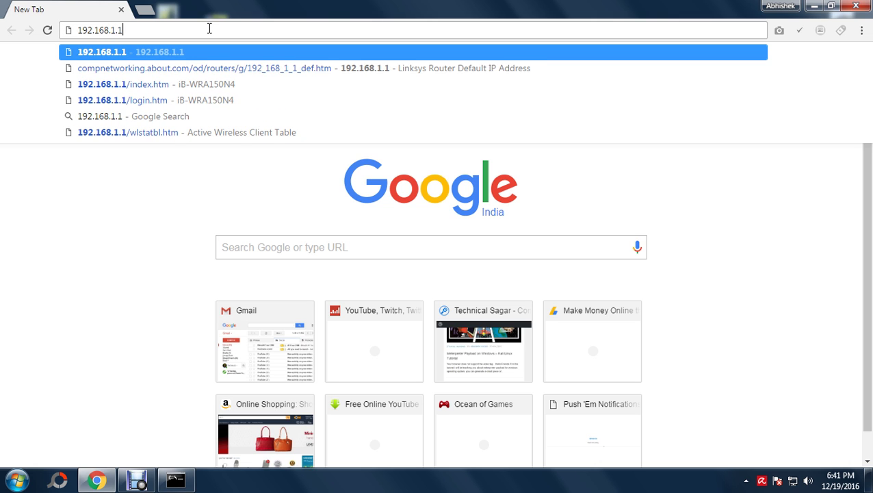
key(Return)
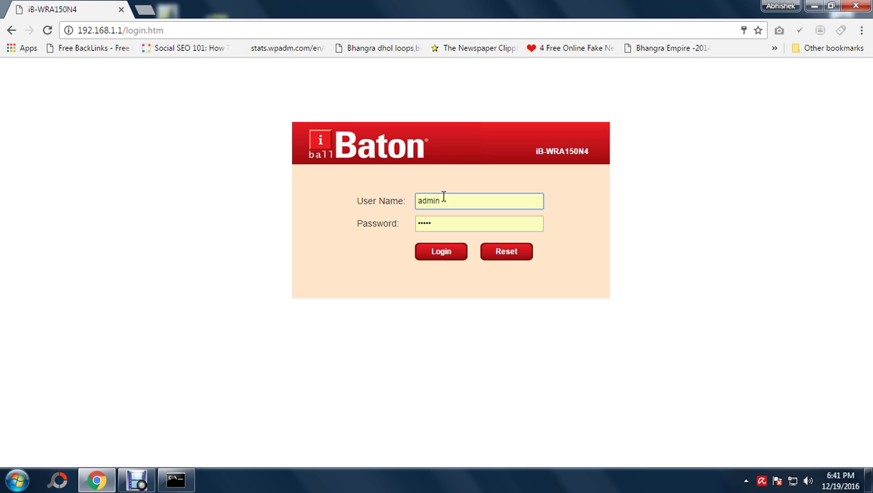
Log in to the router's admin interface with the prefilled user name and password
drag(449, 199, 402, 201)
click(466, 200)
click(457, 217)
click(455, 258)
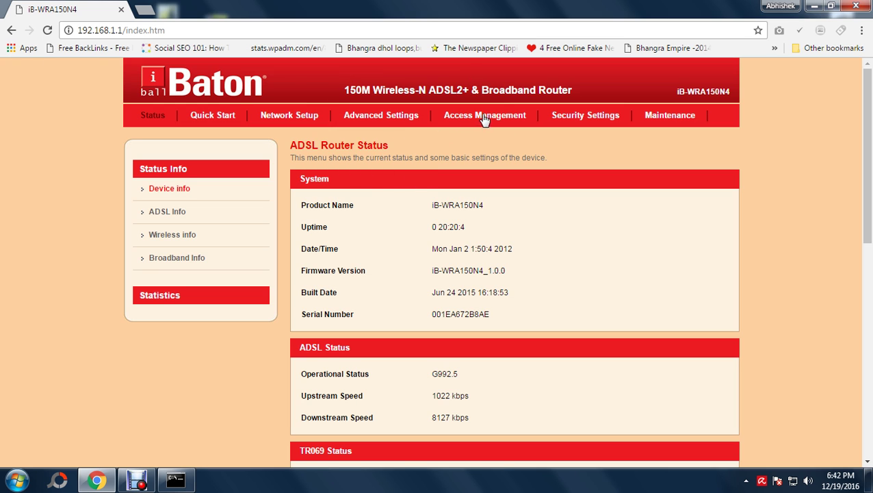
Open the Virtual Server configuration in the NAT section of the router's advanced settings
click(388, 116)
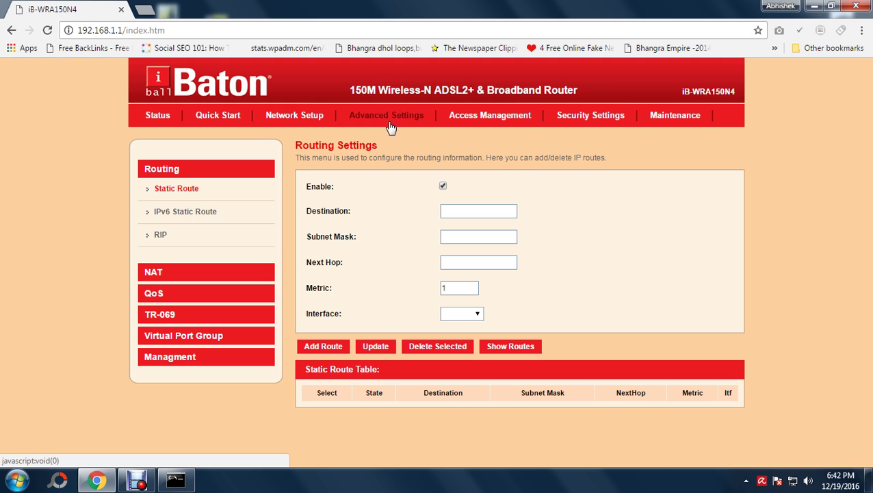
click(157, 273)
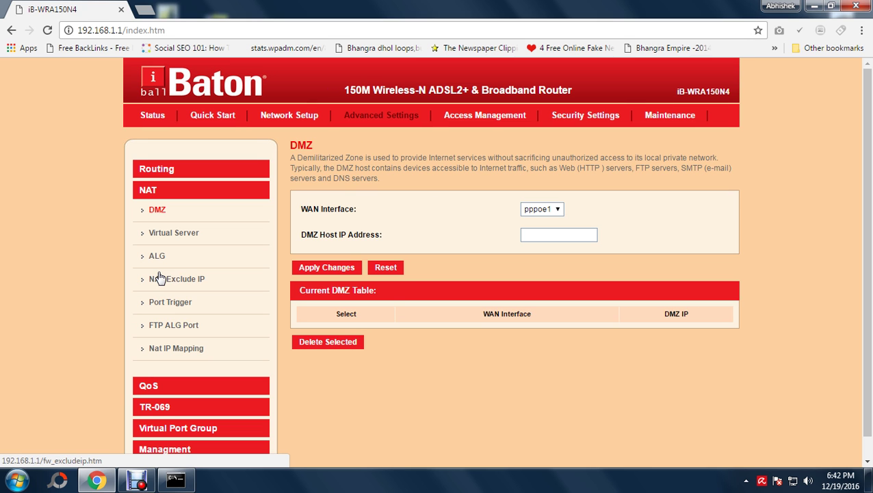
click(190, 244)
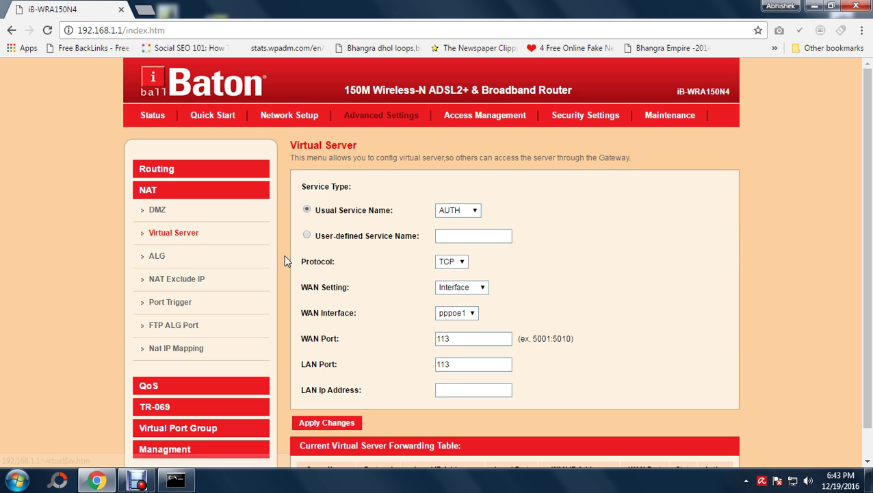
scroll(284, 254, down, 1)
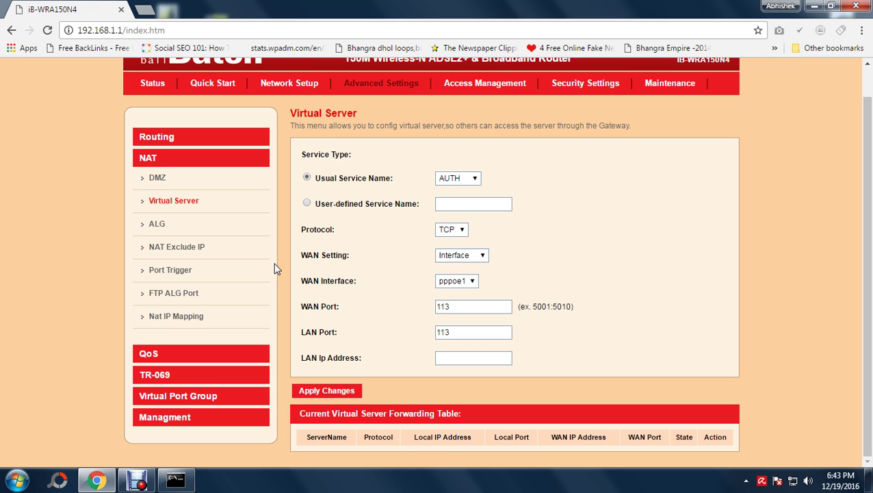
Check the available protocols for the virtual server, keeping TCP selected
click(450, 234)
click(454, 231)
click(454, 233)
click(454, 232)
click(448, 241)
Try the Ip Address option for the WAN setting and switch it back to Interface
click(465, 260)
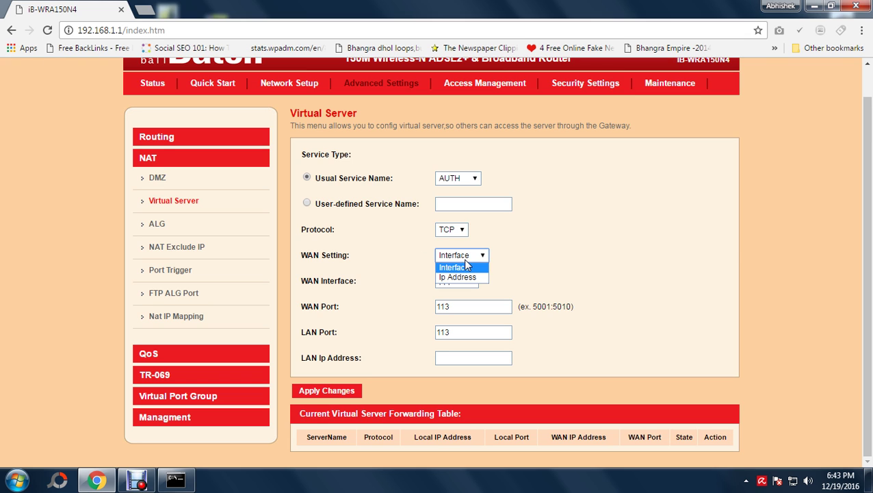
click(468, 263)
click(470, 259)
click(461, 271)
click(460, 257)
click(462, 277)
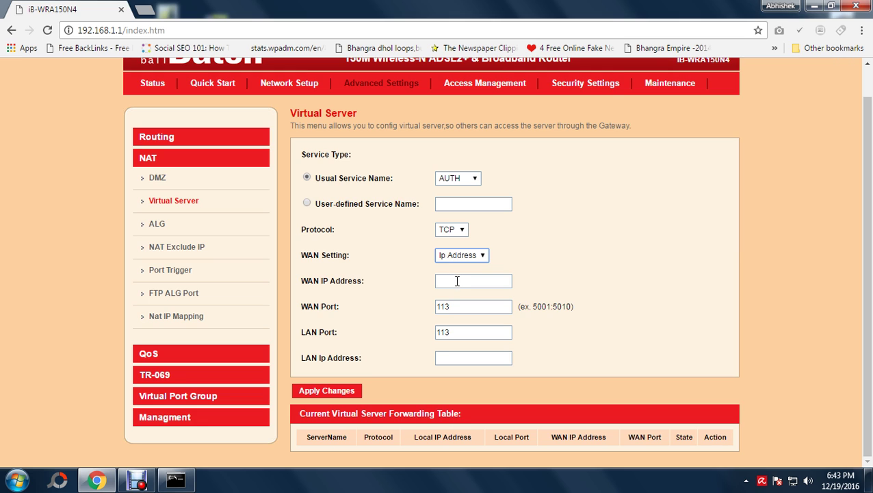
click(457, 281)
click(458, 267)
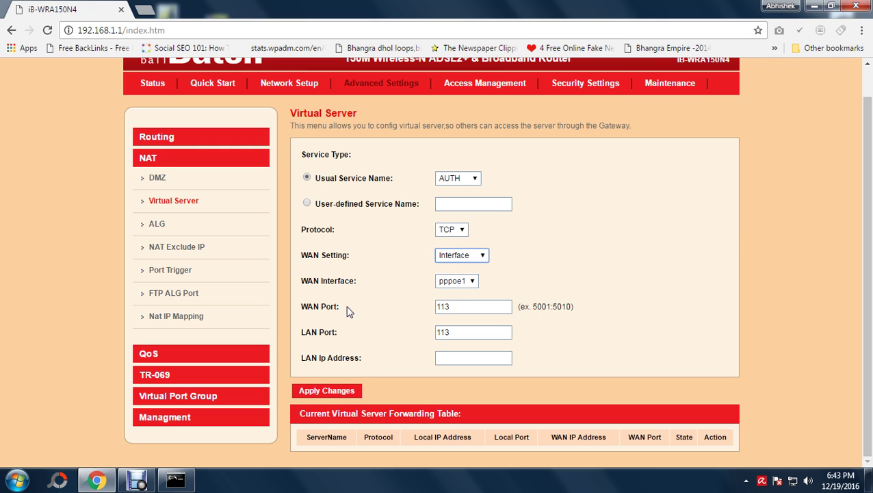
Enter 4444:4444 as the WAN port range and clear the field again
key(Tab)
key(Tab)
key(Tab)
key(shift+Tab)
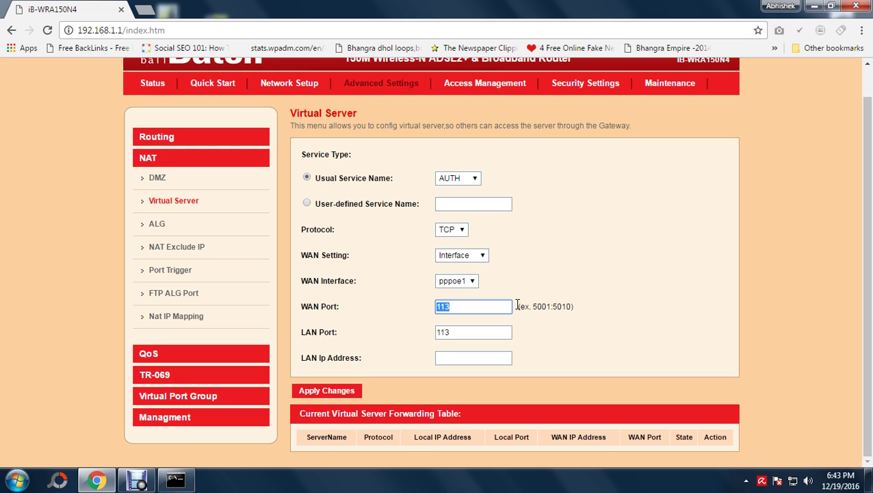
text(4444:4444)
key(BackSpace)
key(BackSpace)
key(BackSpace)
key(BackSpace)
key(BackSpace)
key(BackSpace)
key(BackSpace)
key(BackSpace)
Set both the WAN port and the LAN port to 4444
click(483, 333)
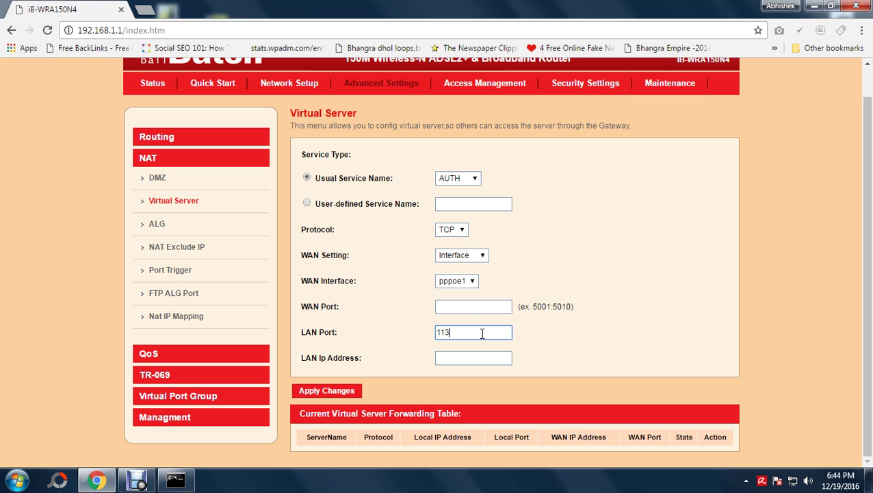
double_click(479, 331)
click(458, 306)
text(4444)
double_click(464, 334)
text(4444)
Check the computer's IPv4 address in the Command Prompt and enter 192.168.1.101 as the LAN IP address
click(471, 356)
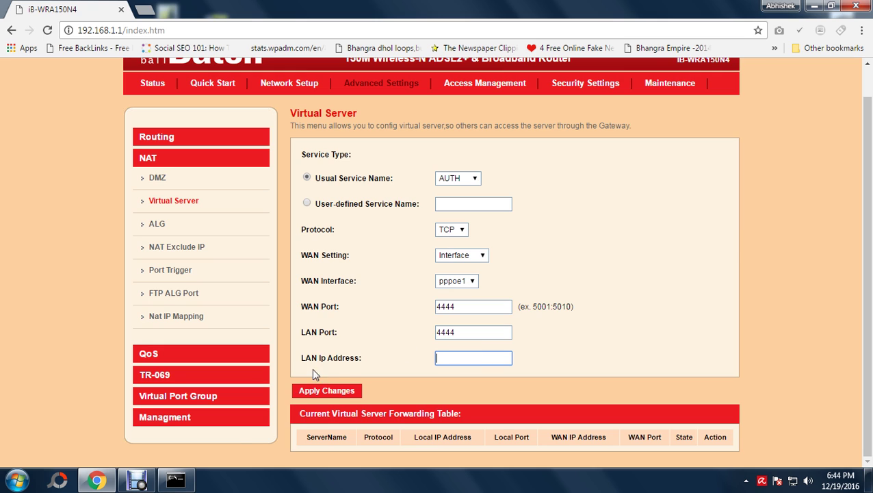
click(176, 480)
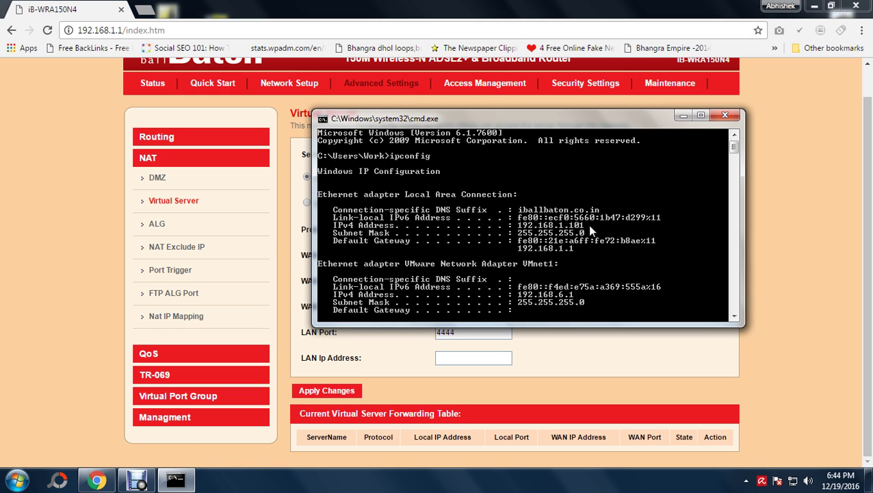
click(684, 115)
text(192.168.1.101)
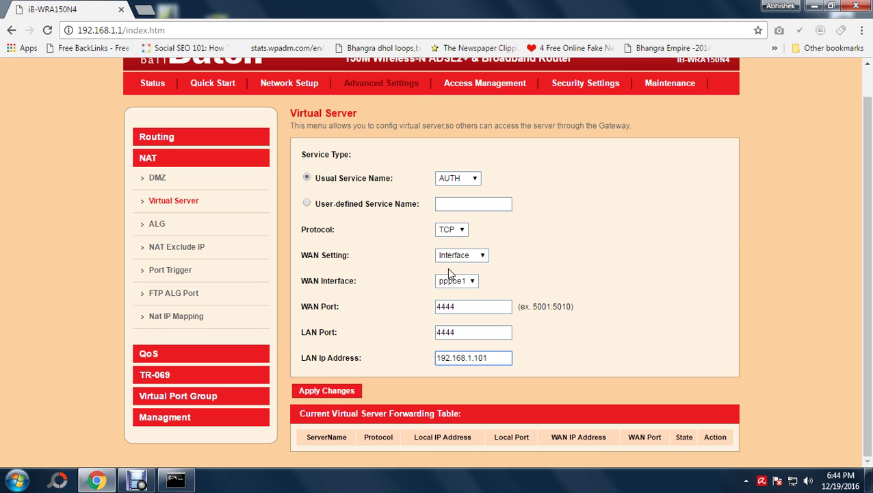
Select a user-defined service name, enter "for ipcam", and try to apply the changes
click(312, 203)
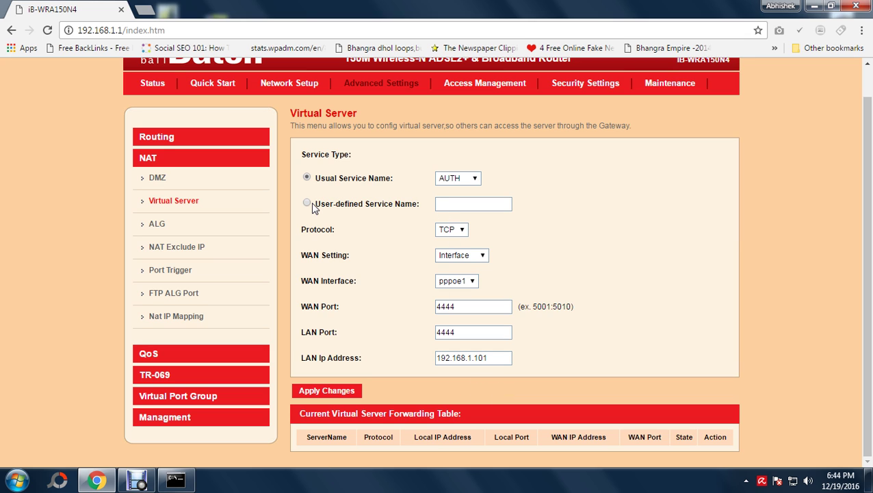
click(455, 204)
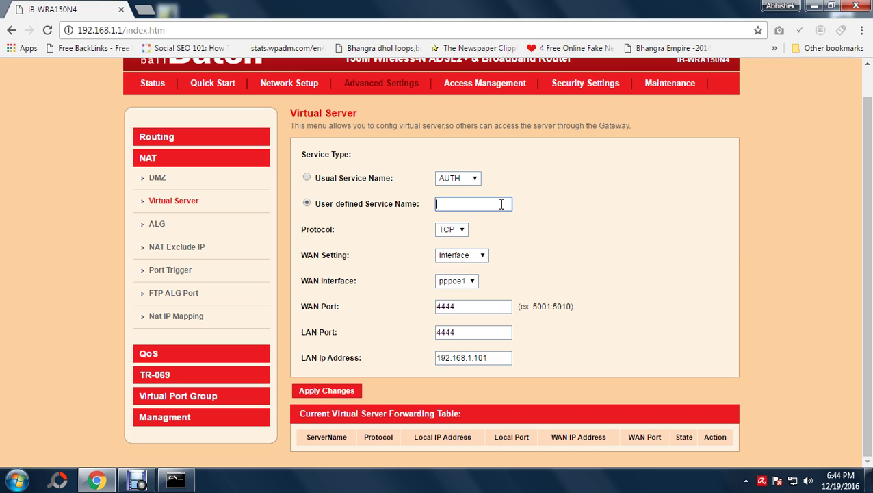
text(fo)
text(r game)
key(BackSpace)
key(BackSpace)
key(BackSpace)
text(ipcam)
click(316, 391)
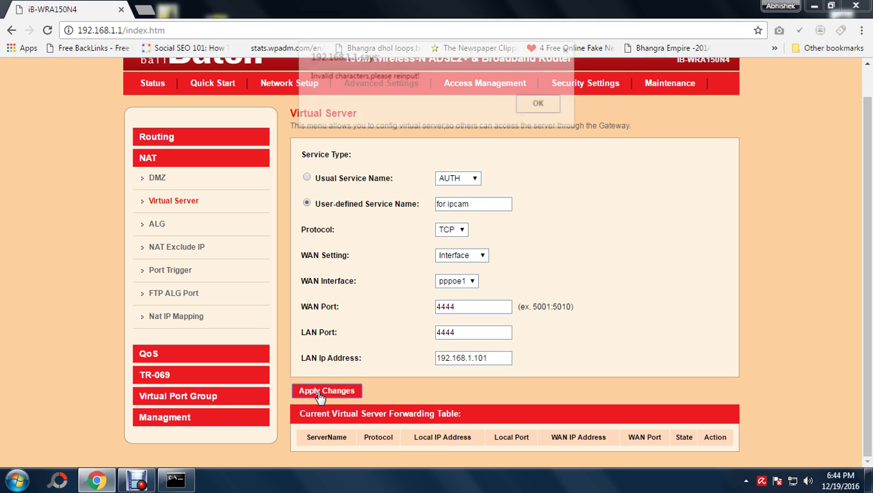
click(530, 105)
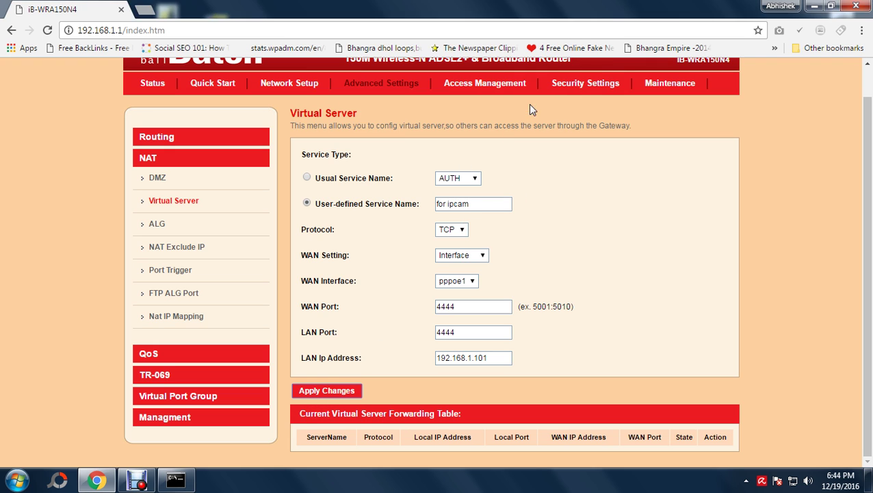
Remove the space from the service name to make it "foripcam" and apply the virtual server changes
click(490, 199)
click(449, 204)
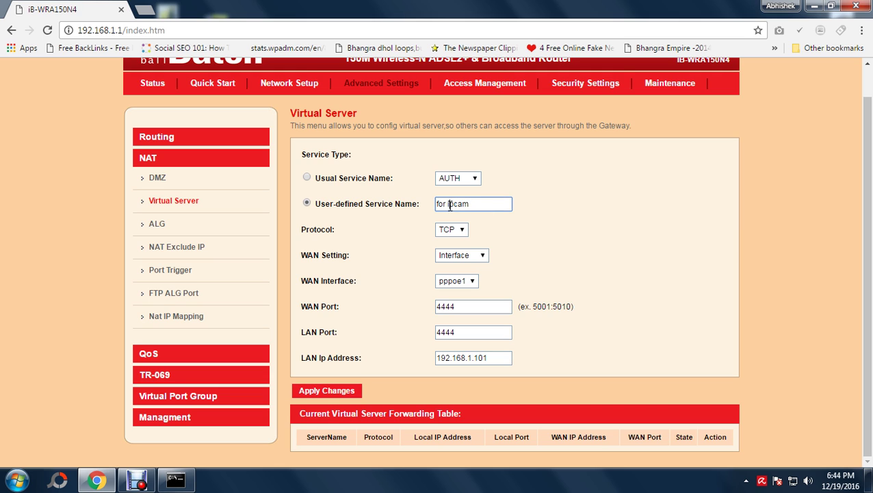
key(BackSpace)
click(354, 396)
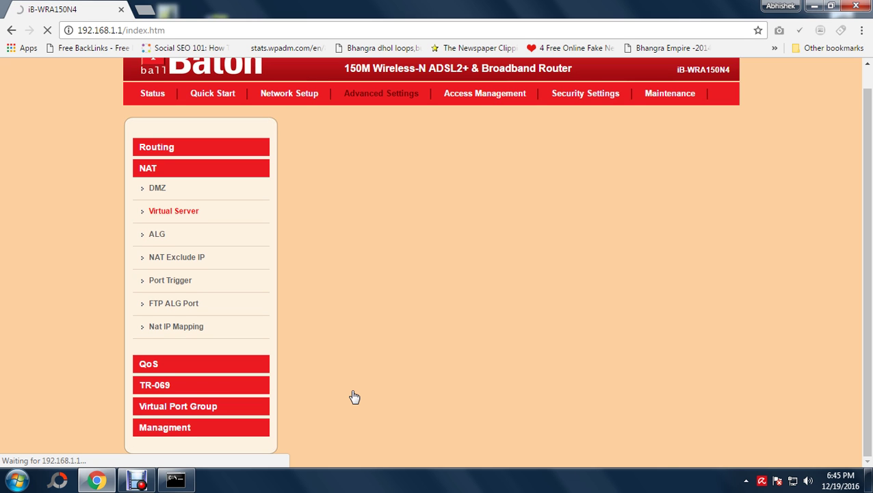
Examine the foripcam entry's protocol, local address, ports and WAN interface in the forwarding table
scroll(454, 362, down, 1)
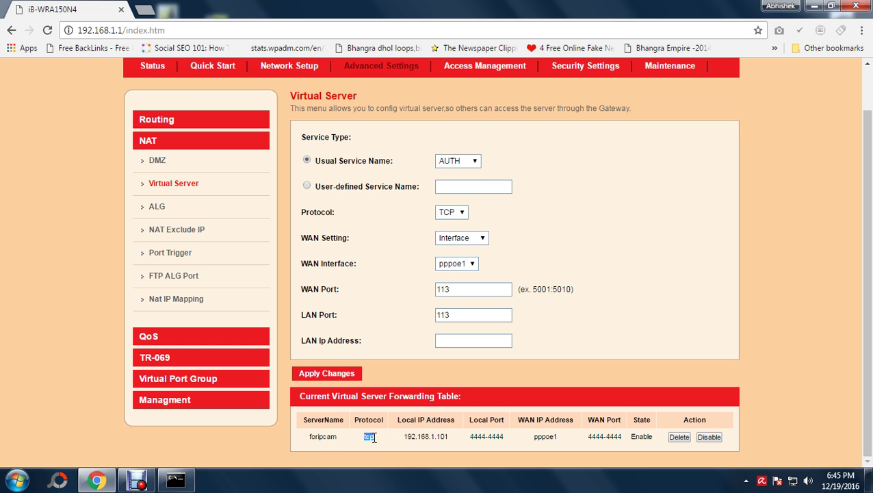
drag(406, 436, 474, 439)
drag(533, 438, 560, 438)
scroll(471, 426, up, 1)
scroll(493, 425, down, 1)
drag(402, 441, 427, 437)
click(467, 441)
scroll(499, 411, up, 2)
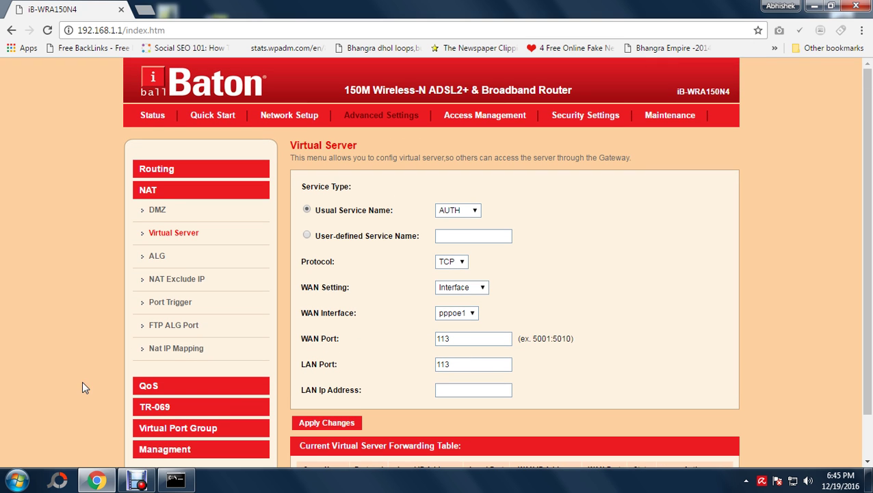
Open the Network and Sharing Center and display the full network map
click(793, 482)
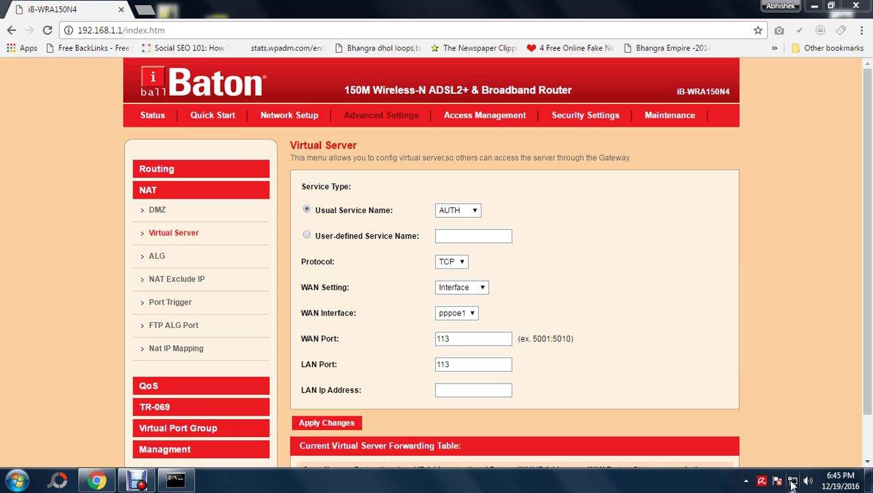
click(783, 445)
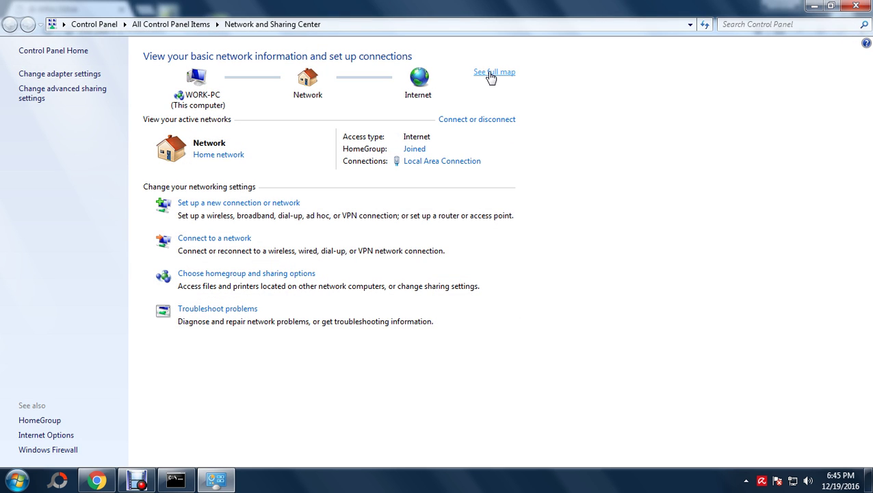
click(490, 73)
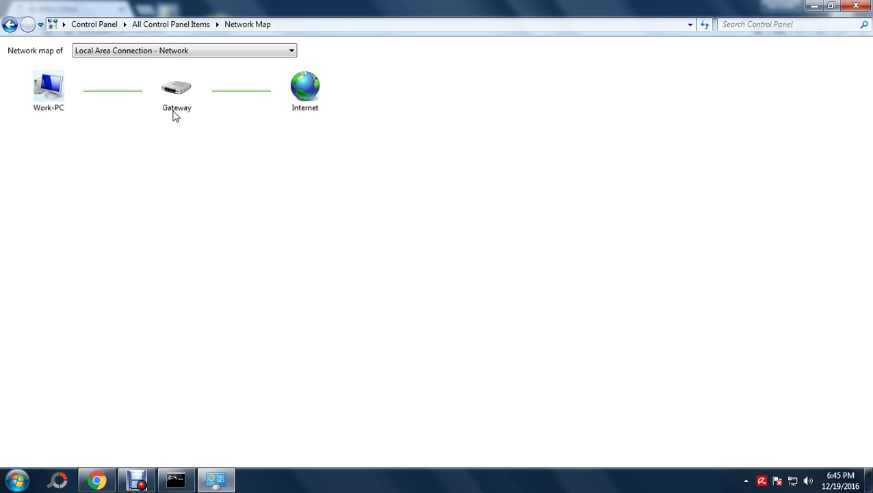
mouse_move(174, 104)
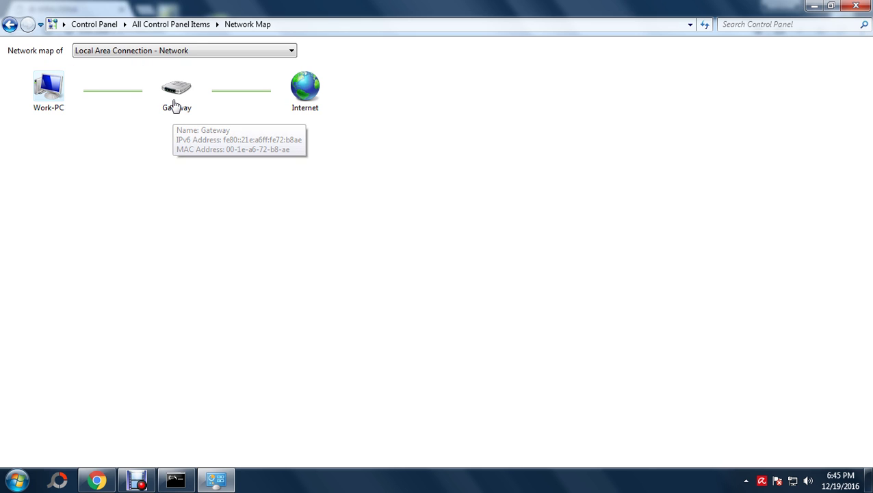
right_click(174, 104)
click(207, 187)
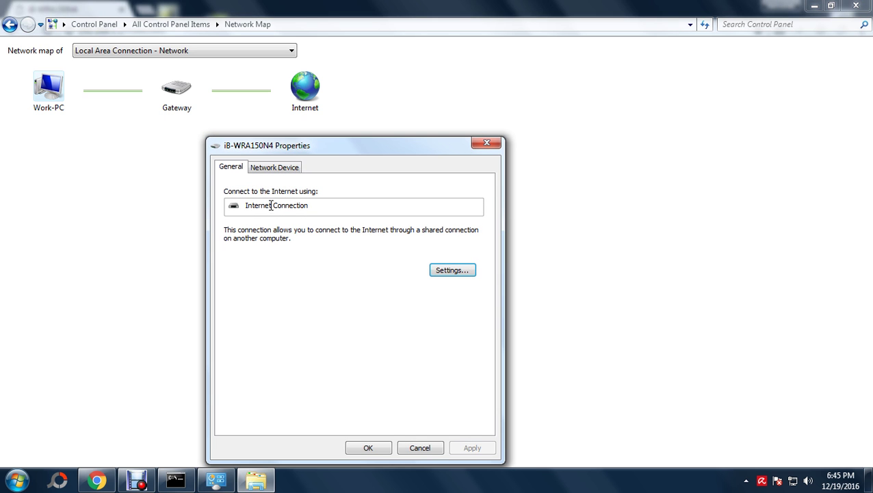
click(439, 275)
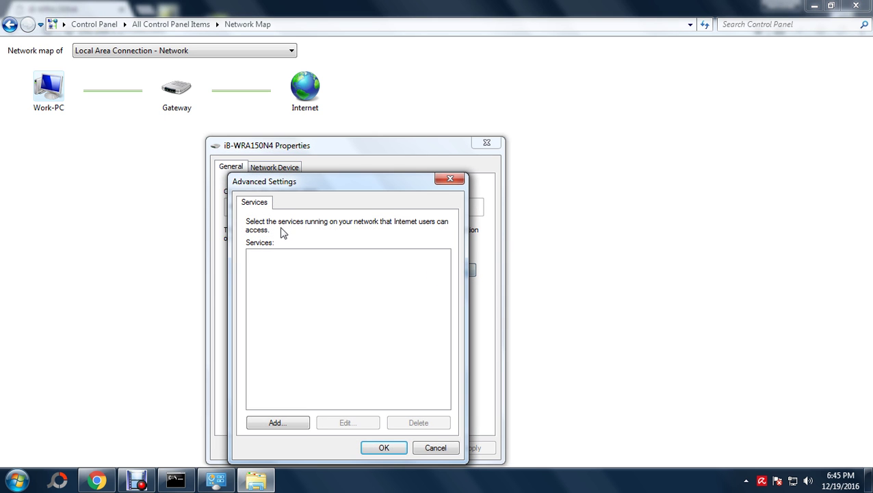
click(277, 424)
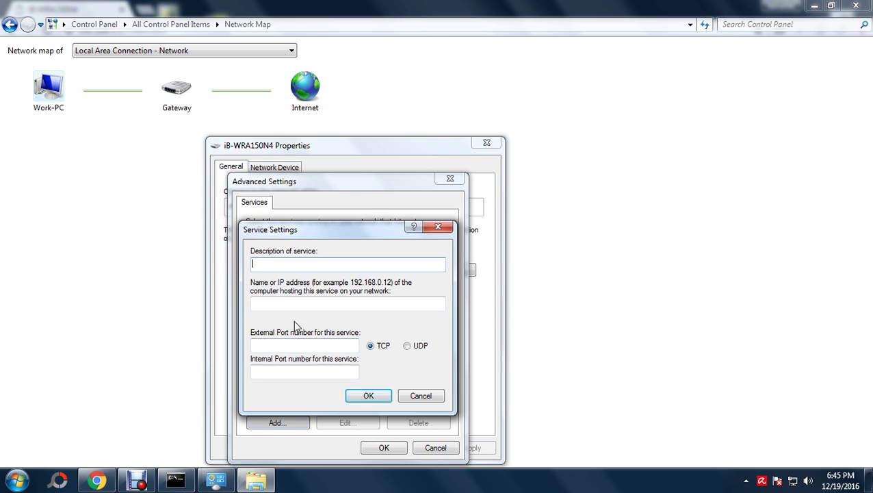
drag(290, 232, 377, 228)
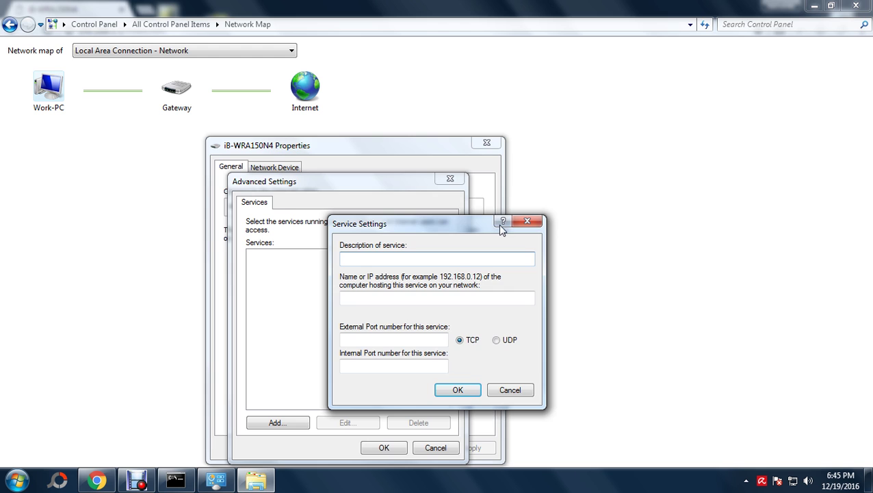
click(526, 221)
click(455, 181)
click(494, 143)
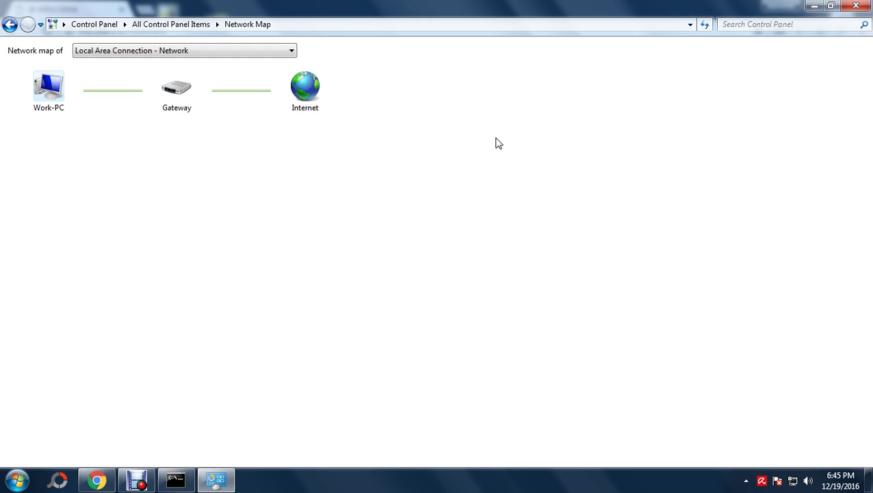
mouse_move(188, 114)
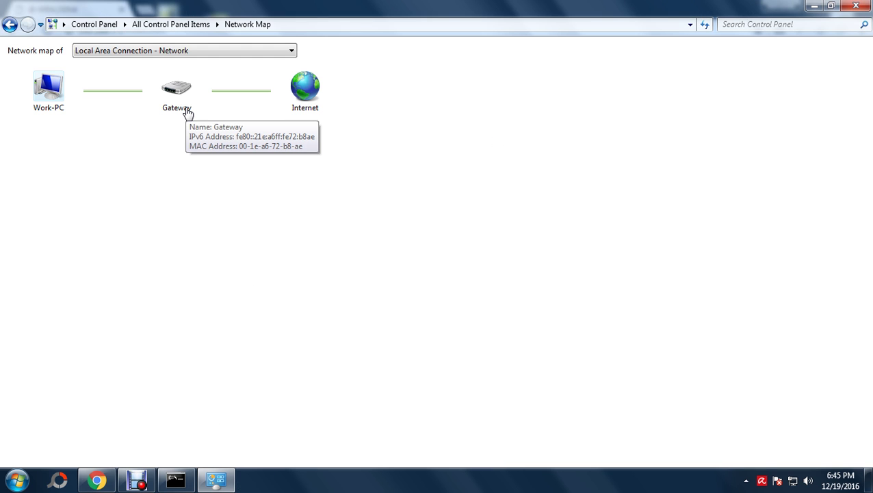
click(750, 479)
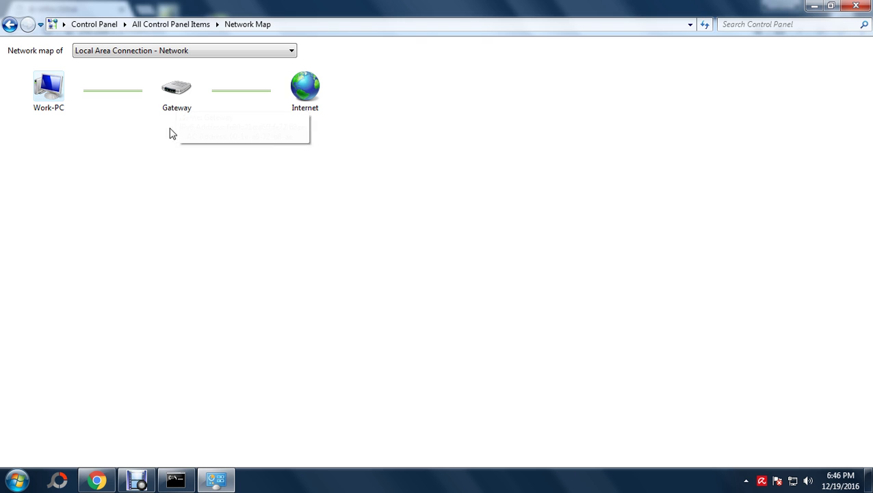
Start a new service in the gateway's advanced settings with the description foripcam and host address 192.168.1.101
right_click(170, 106)
click(197, 189)
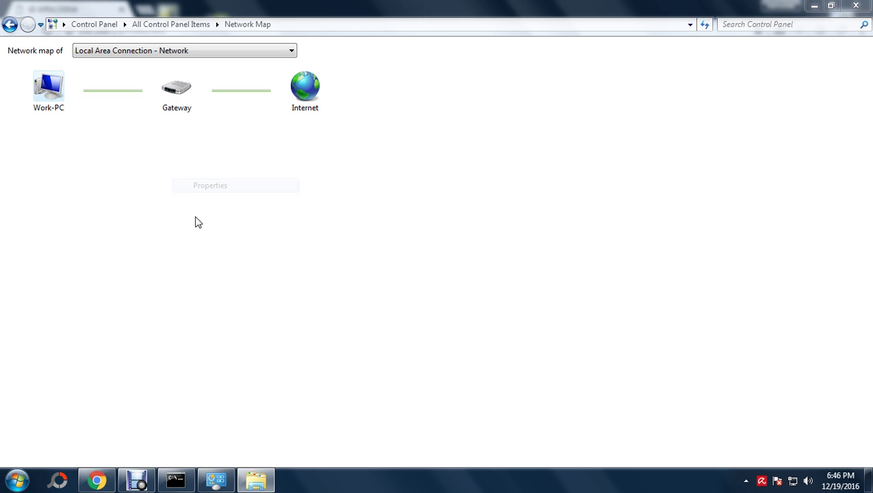
click(438, 270)
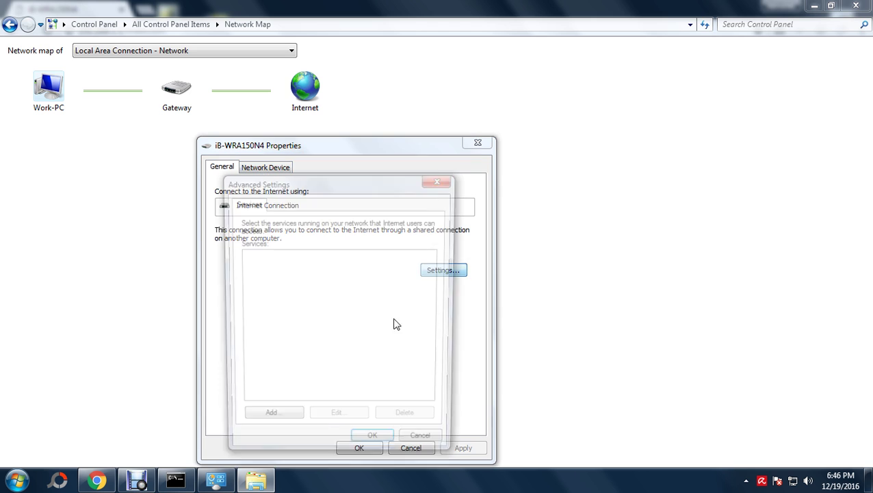
click(268, 425)
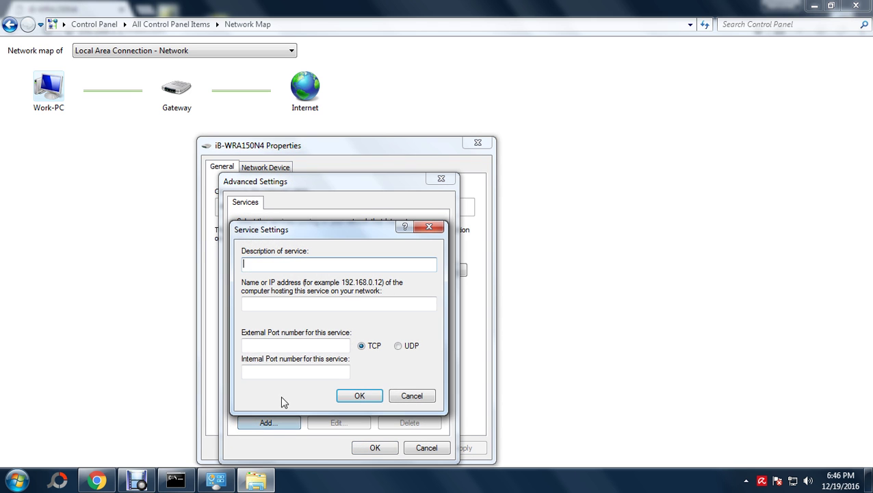
text(foripcam)
click(267, 309)
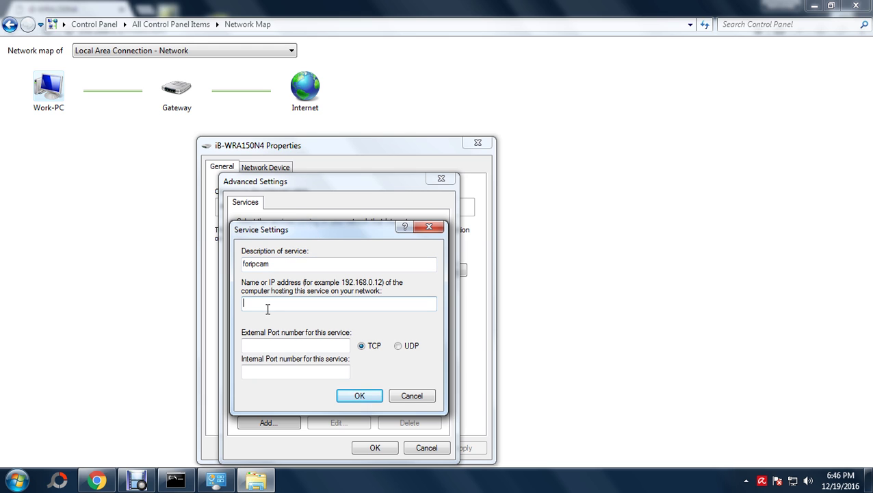
text(192.168.1.101)
Set the service's external and internal ports to 4444, save the service, and close the gateway's settings and properties
click(272, 345)
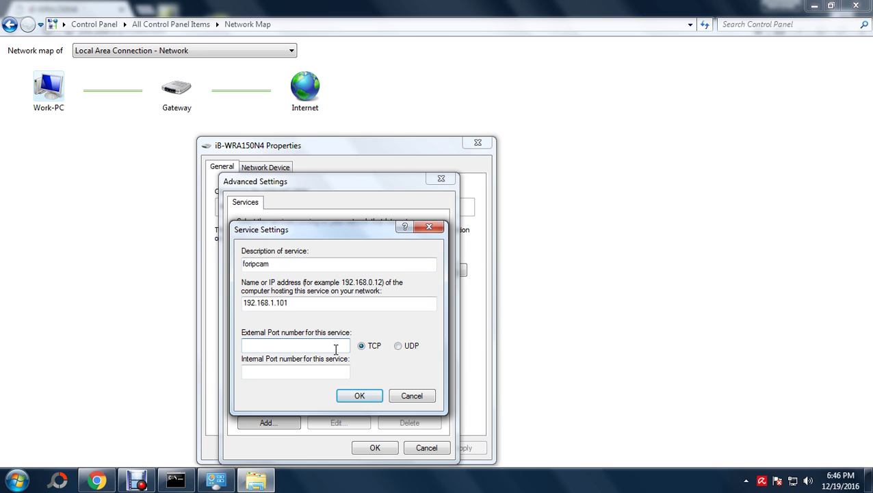
text(4444)
click(324, 374)
text(4444)
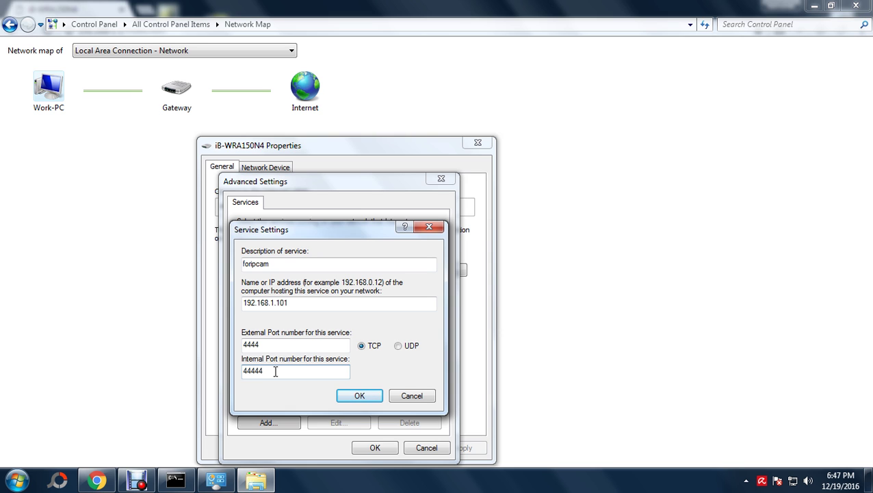
key(BackSpace)
click(359, 396)
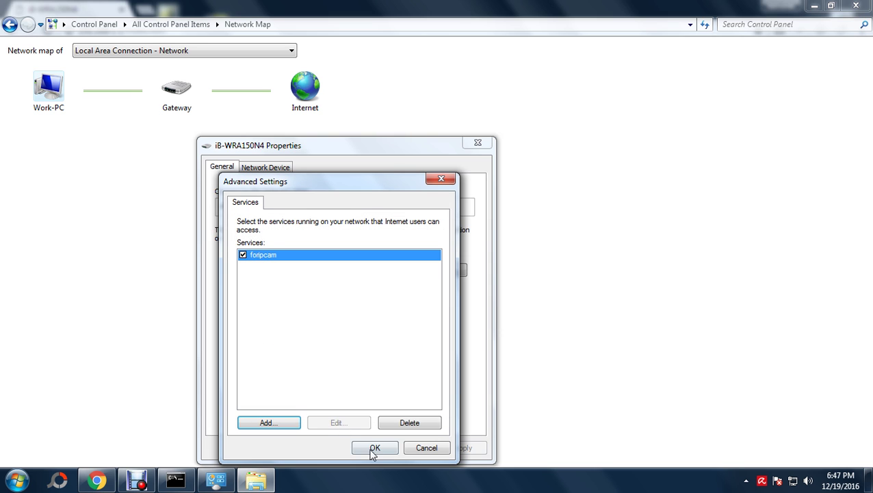
click(442, 178)
click(478, 143)
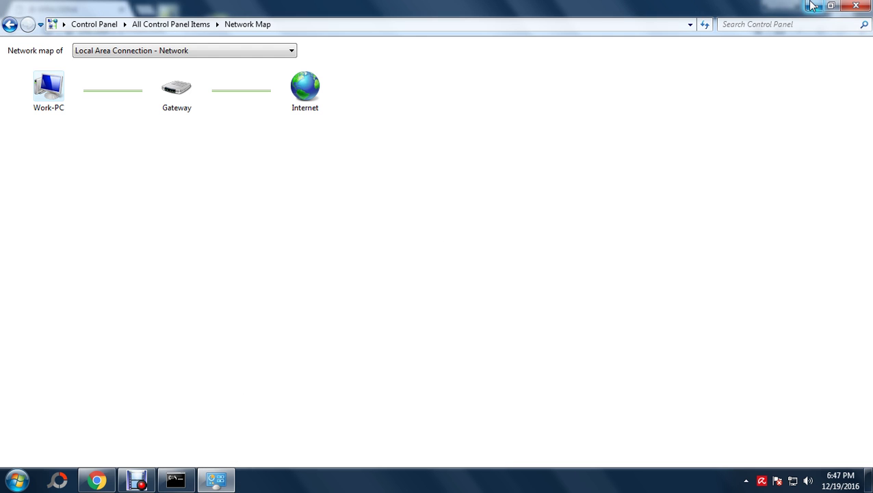